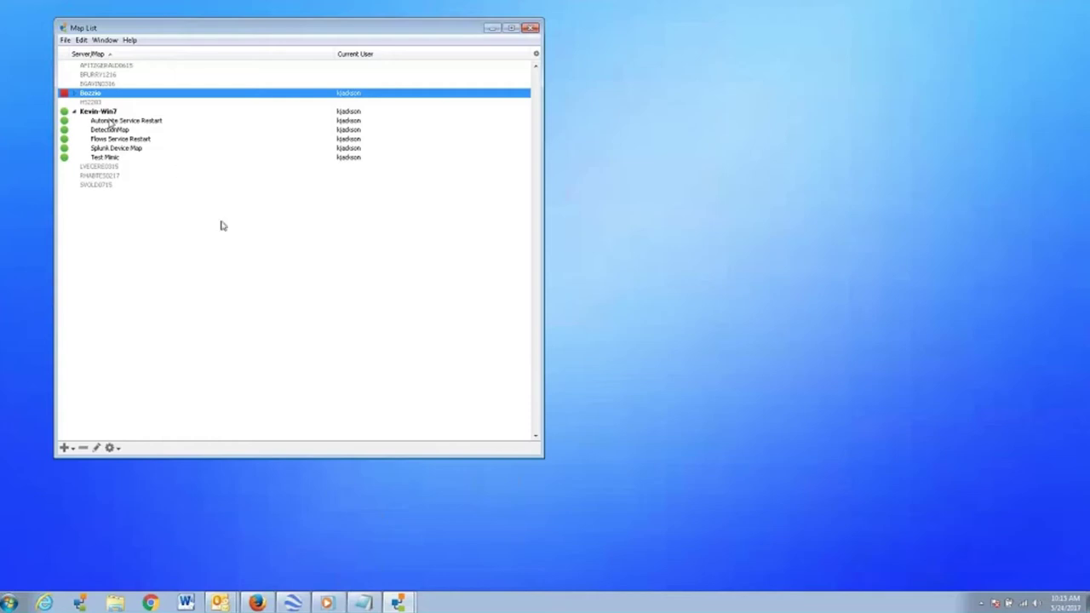
Start a new map named Test Map on the server whose maps are expanded, up to choosing how devices are added
click(104, 113)
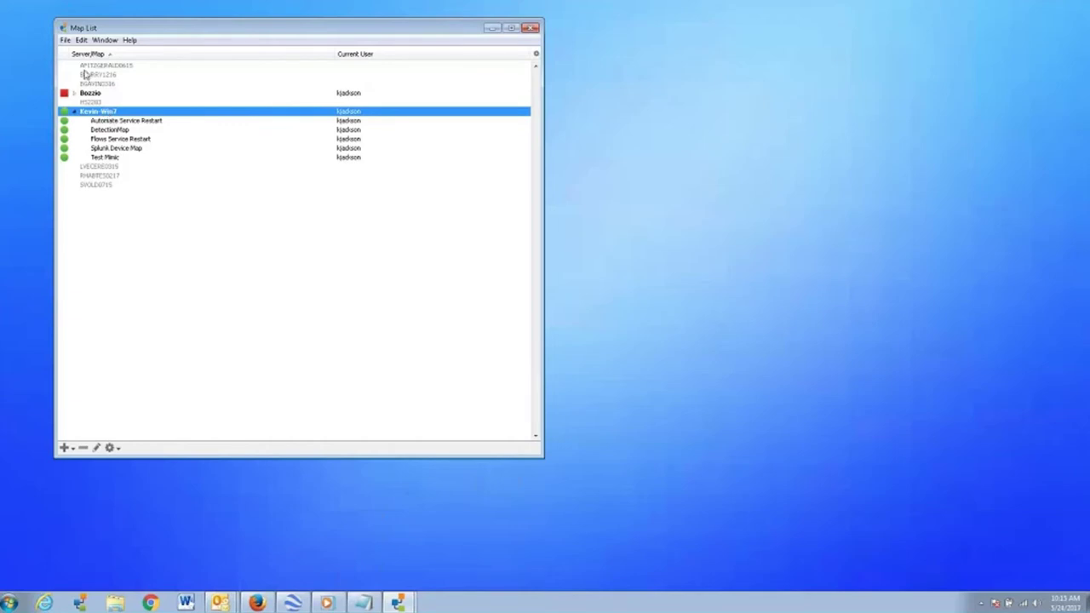
click(65, 41)
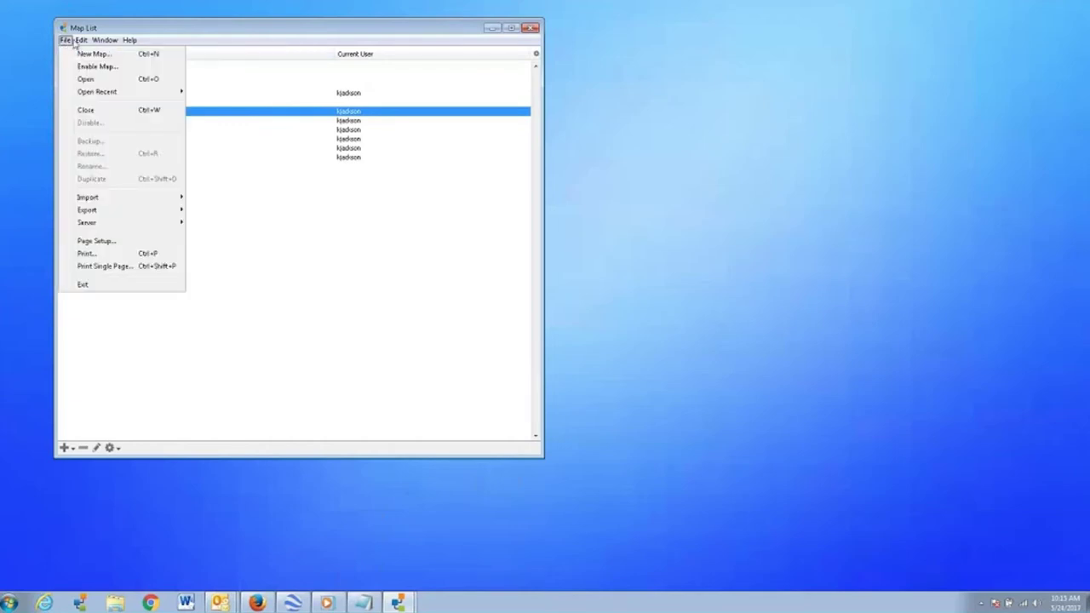
click(72, 56)
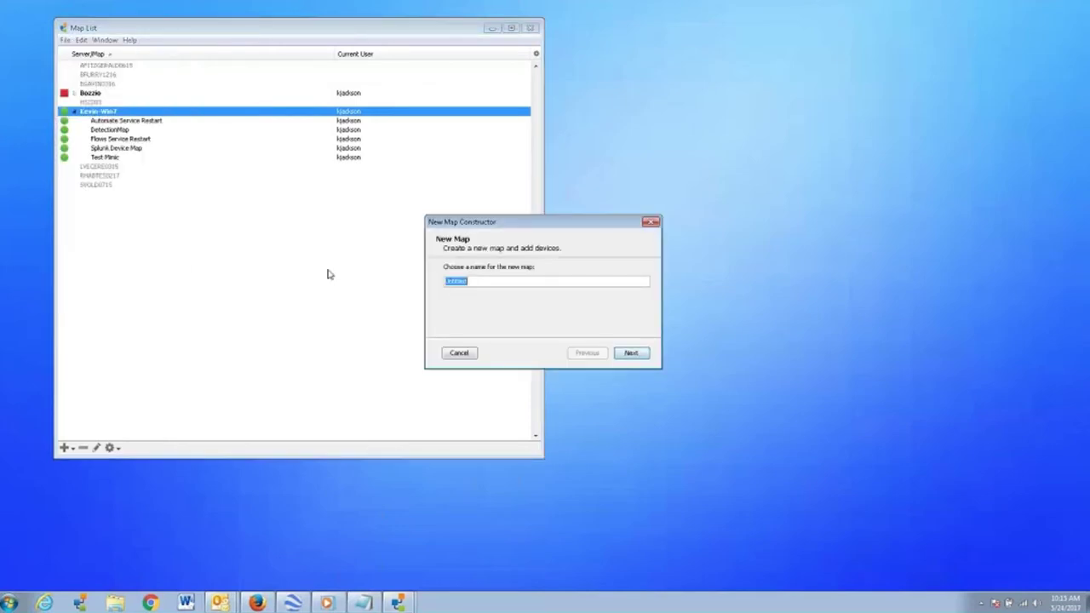
text(Test Map)
click(643, 354)
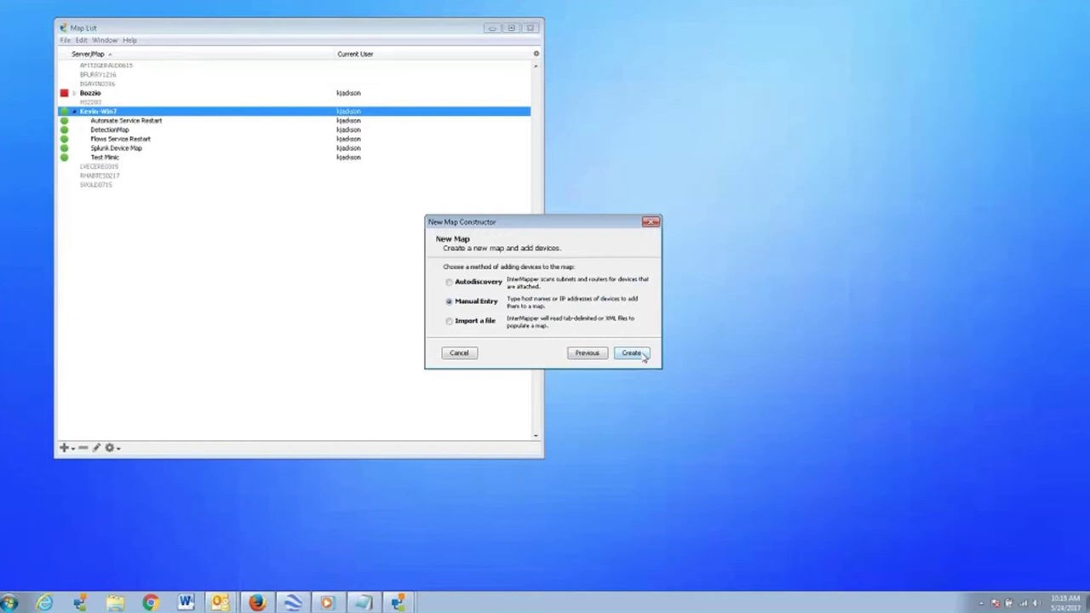
Review the three methods of adding devices and examine the sample import file add_devs_file.tab in Notepad
click(492, 288)
click(490, 303)
click(476, 321)
click(467, 528)
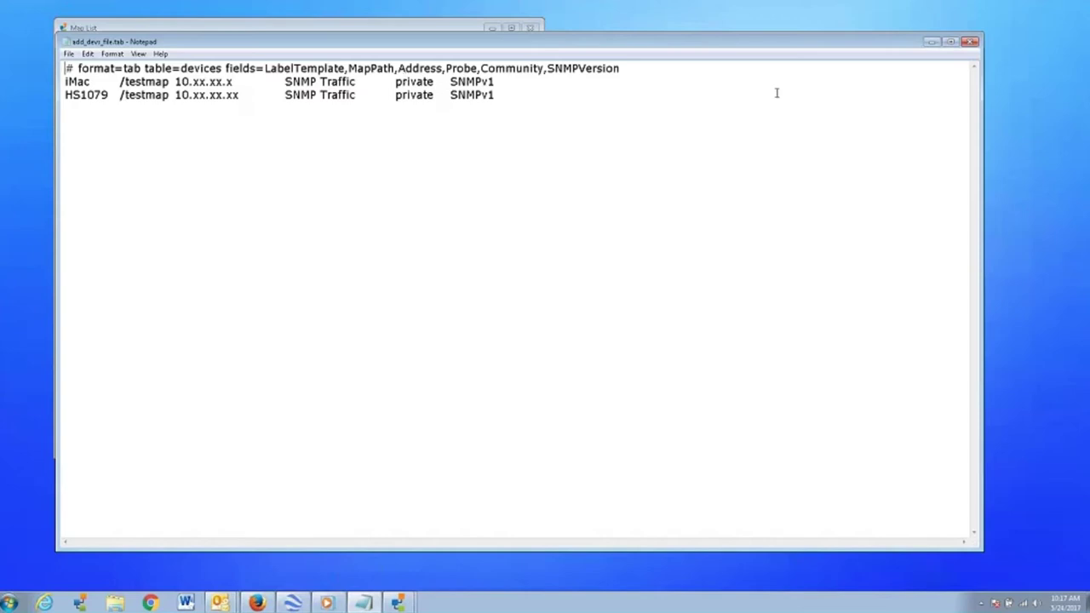
click(932, 42)
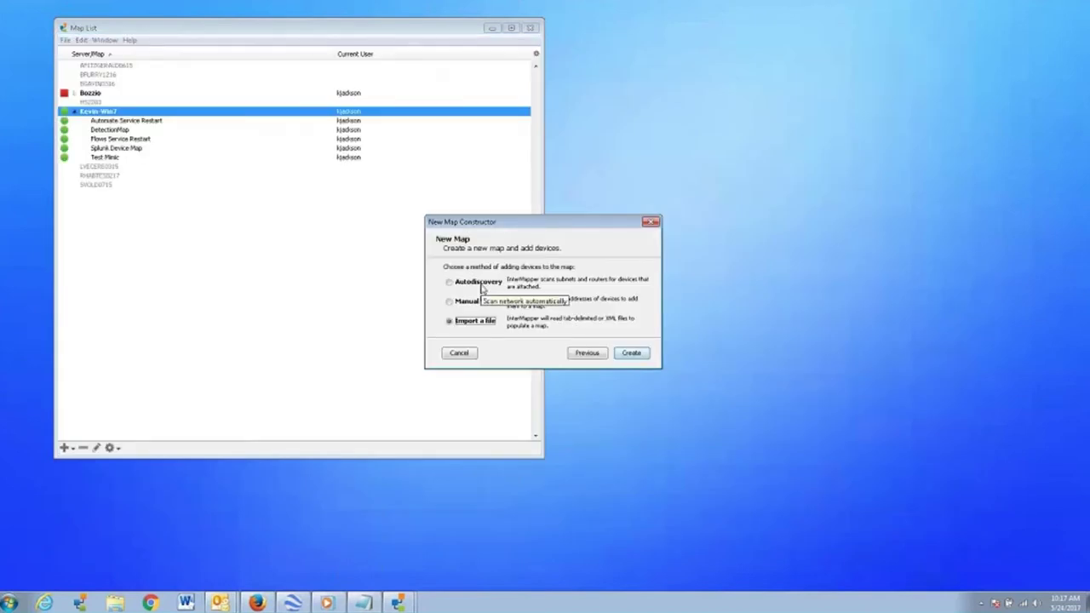
Create the map with the Autodiscovery method and set the discovery's starting address to 10.233.1.1
click(482, 289)
click(632, 353)
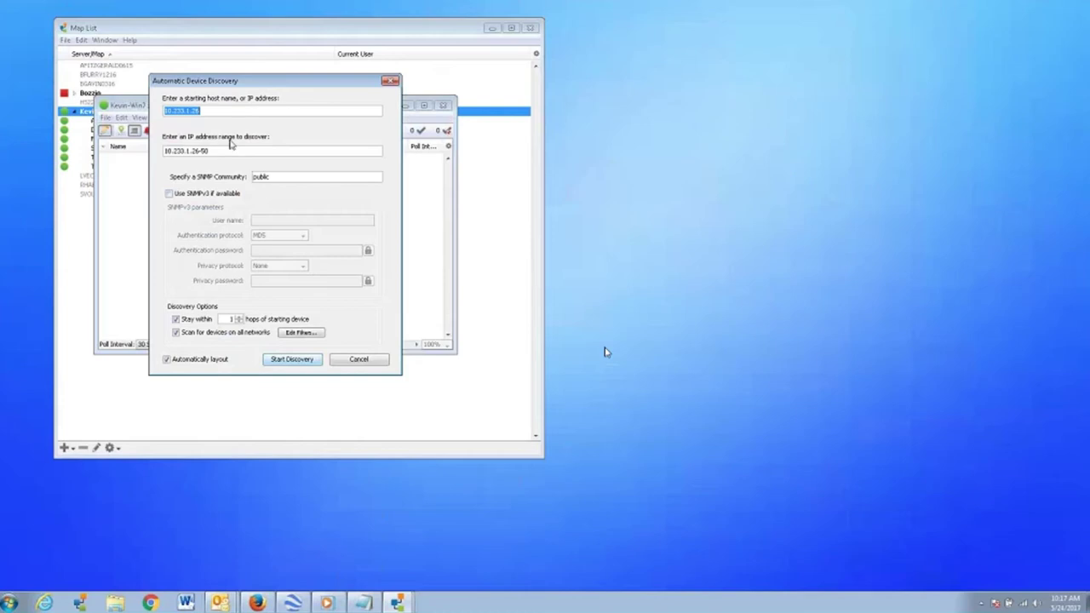
click(204, 109)
key(BackSpace)
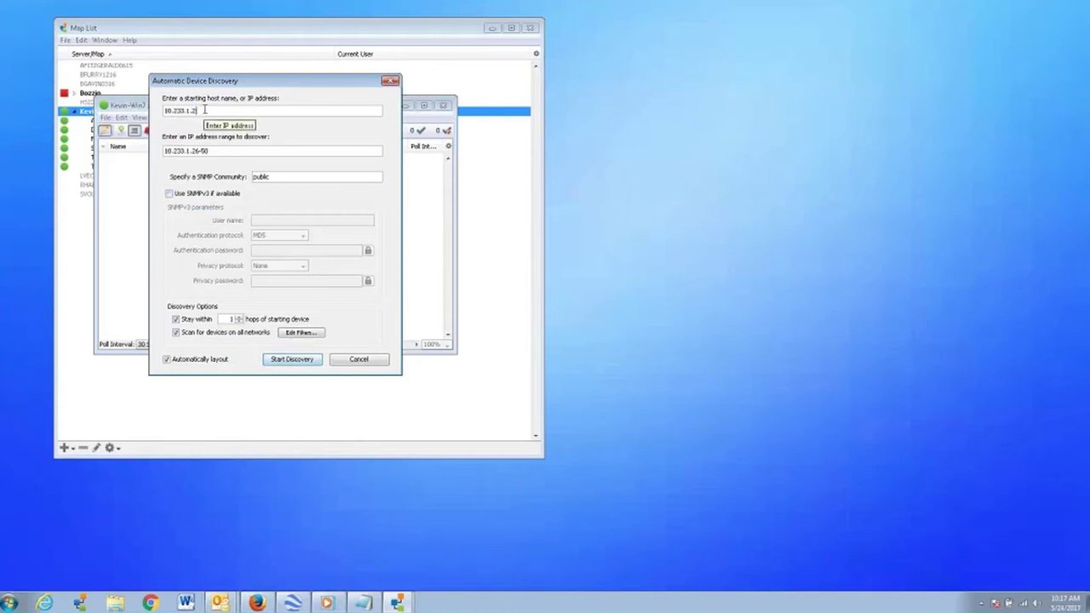
key(BackSpace)
text(1)
Set the IP address range to discover to 10.233.1.1-25
click(218, 150)
key(BackSpace)
key(BackSpace)
key(BackSpace)
key(BackSpace)
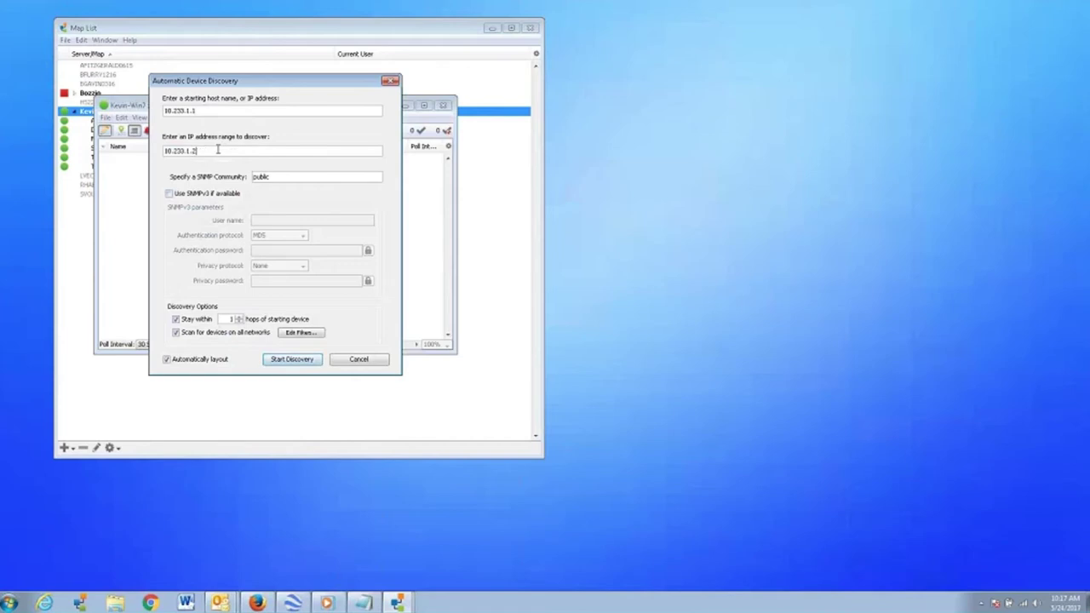
key(BackSpace)
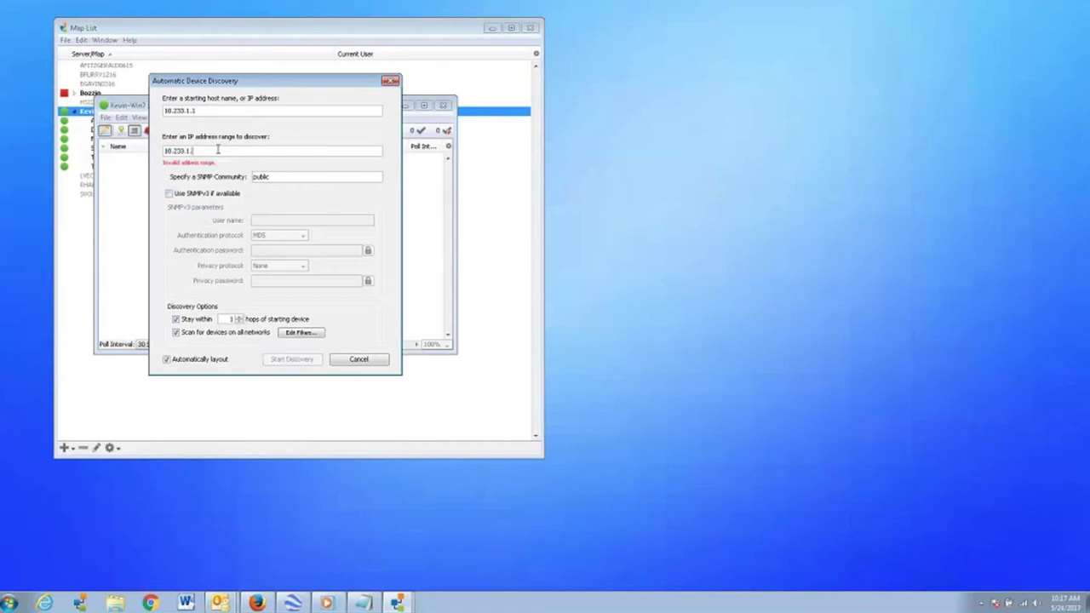
text(1-25)
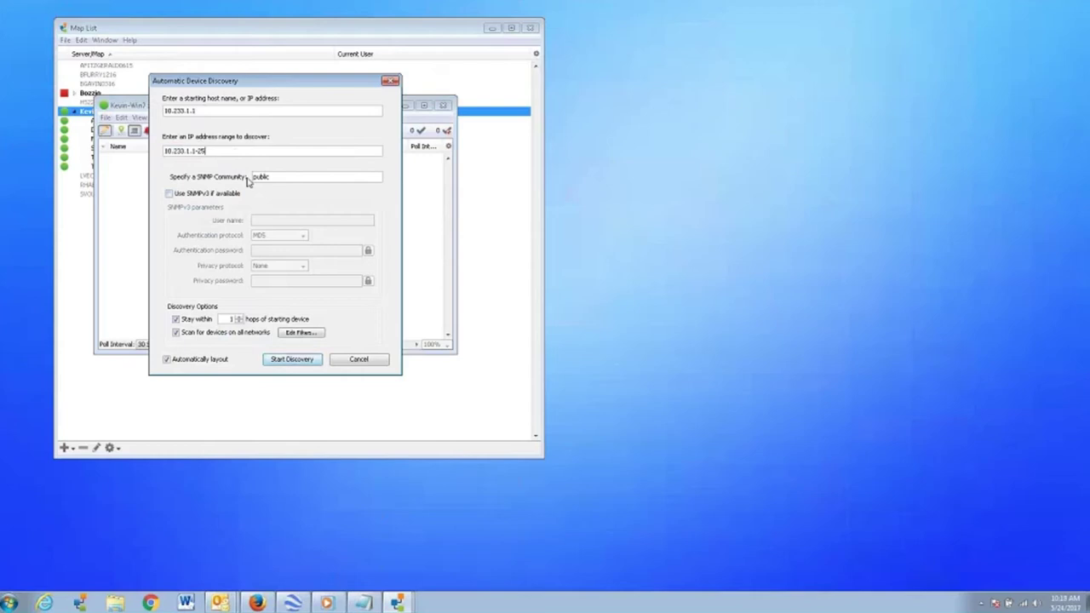
Turn on the SNMPv3 option to view its parameters, and turn it off again
click(180, 196)
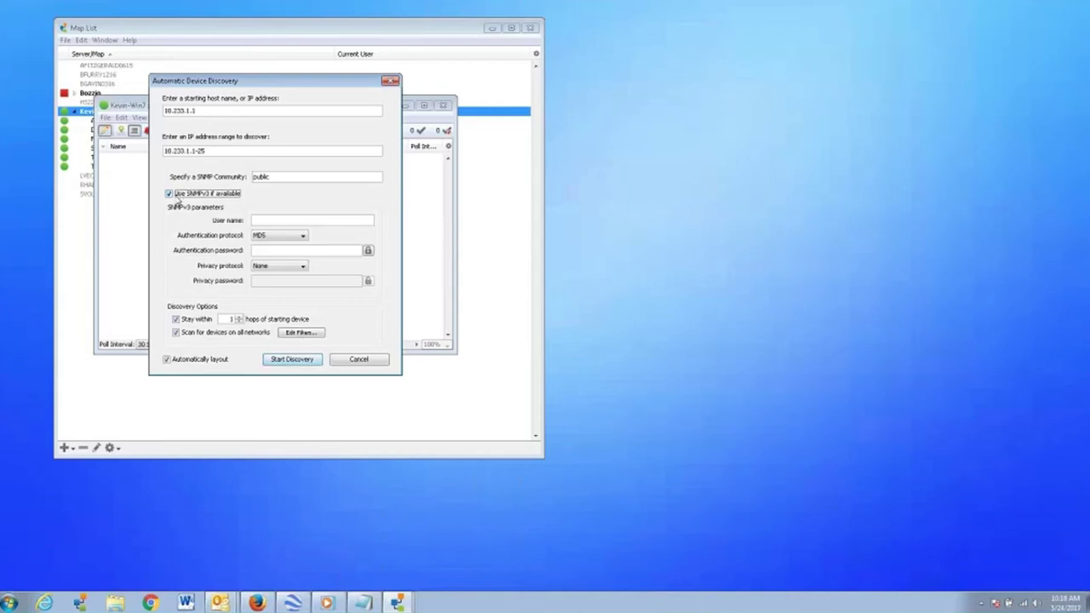
click(172, 195)
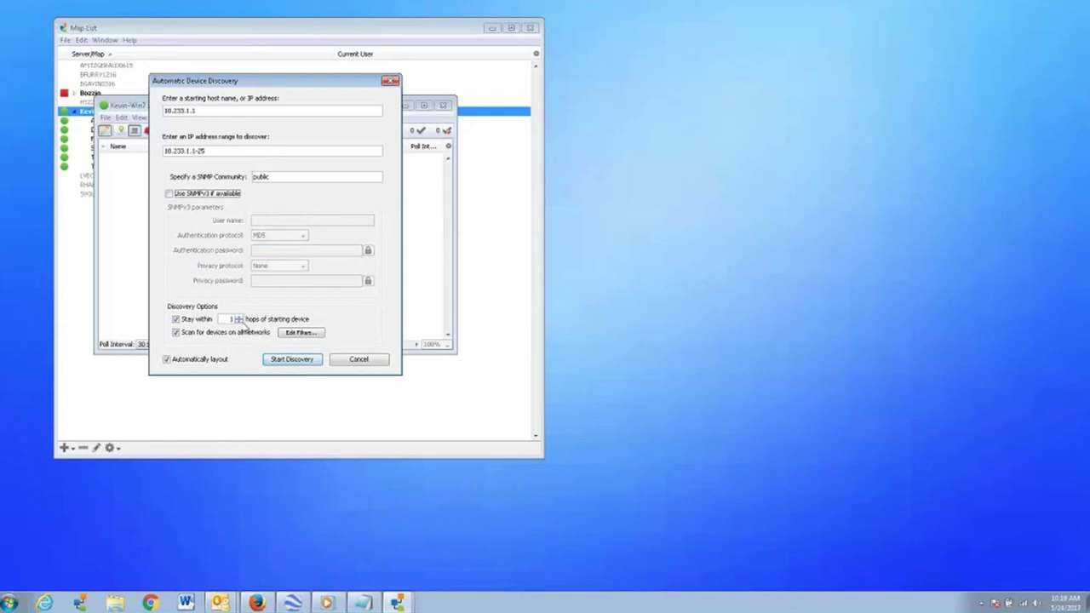
Compare the scan types in the discovery filters, set the scan type to SNMP, and start the discovery
click(303, 333)
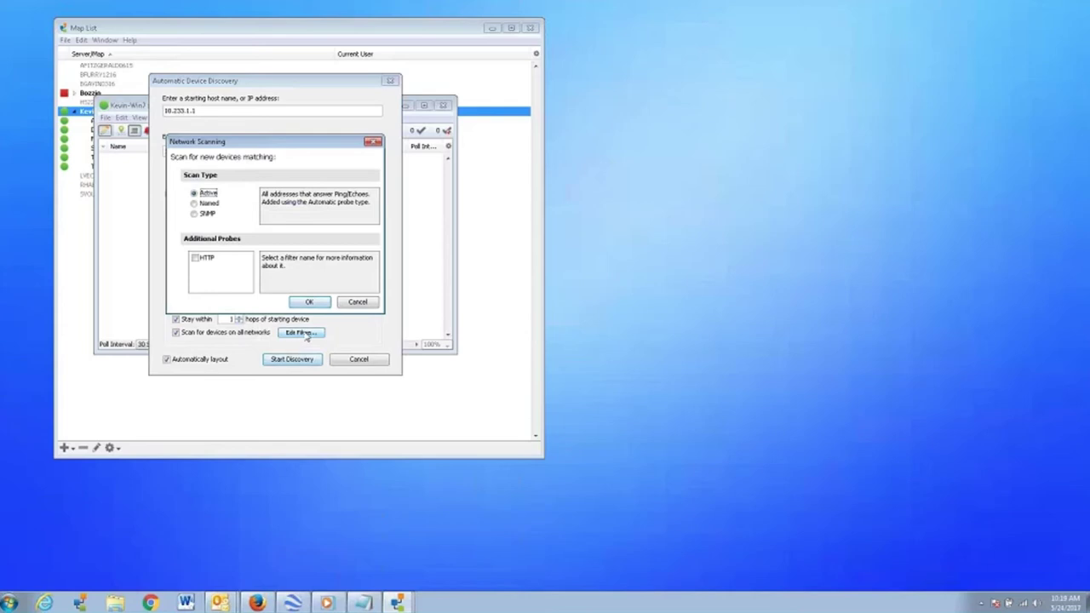
click(213, 204)
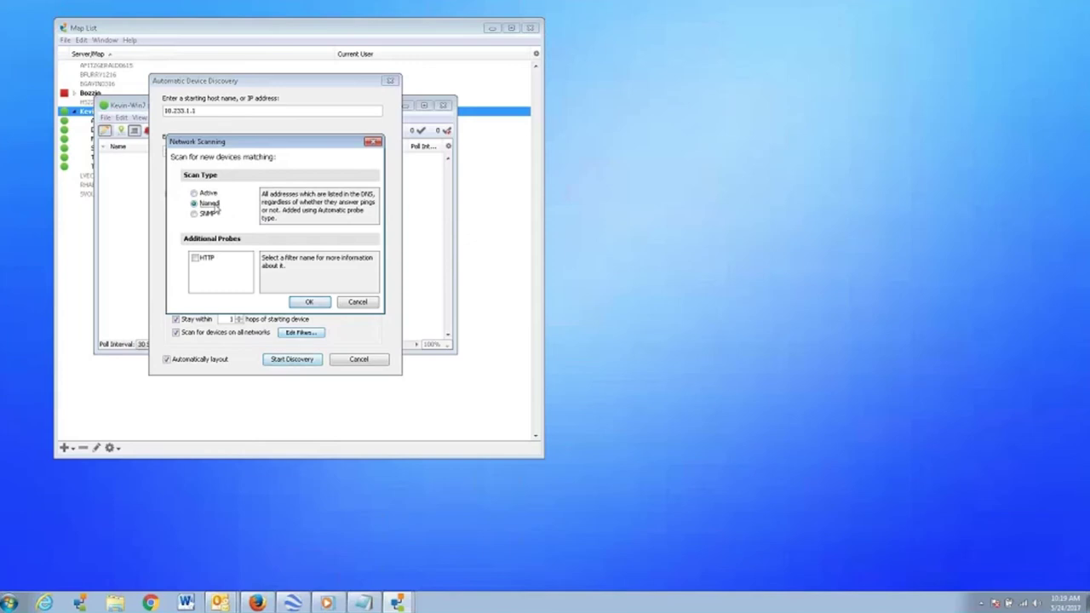
click(195, 216)
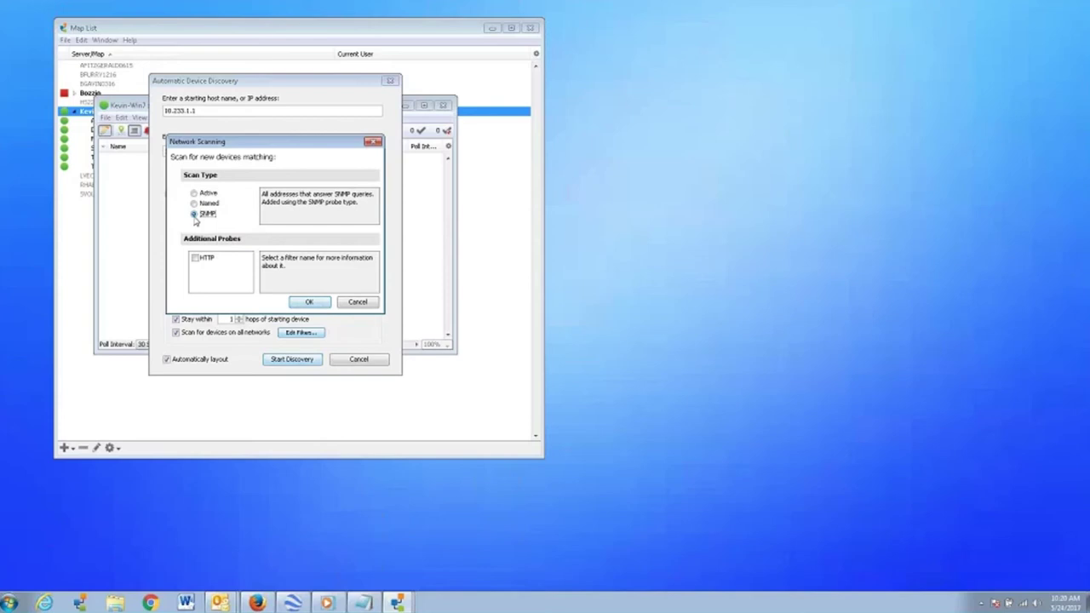
click(195, 193)
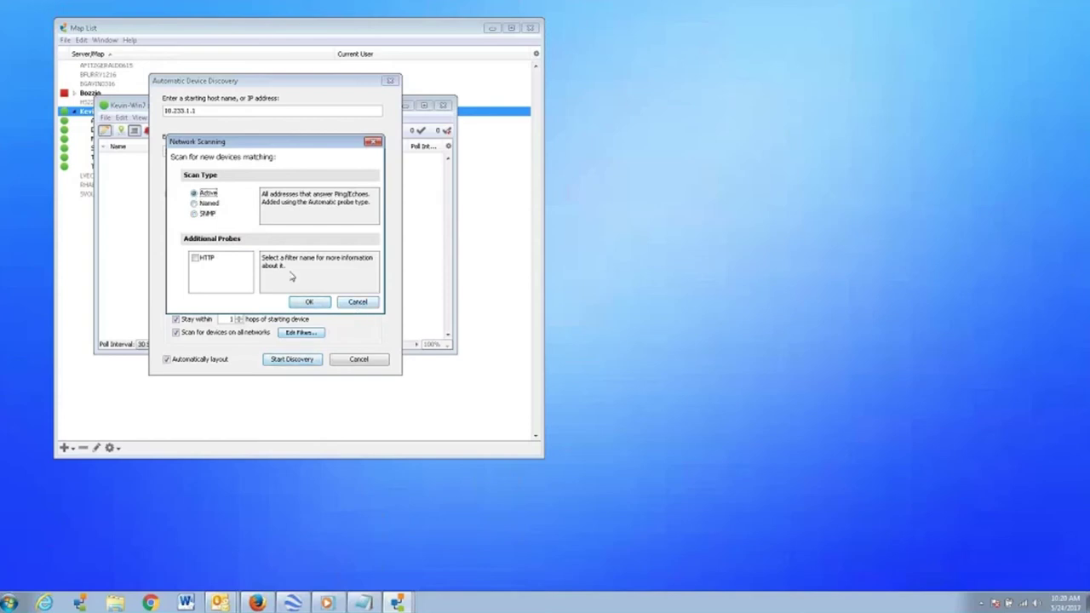
click(194, 214)
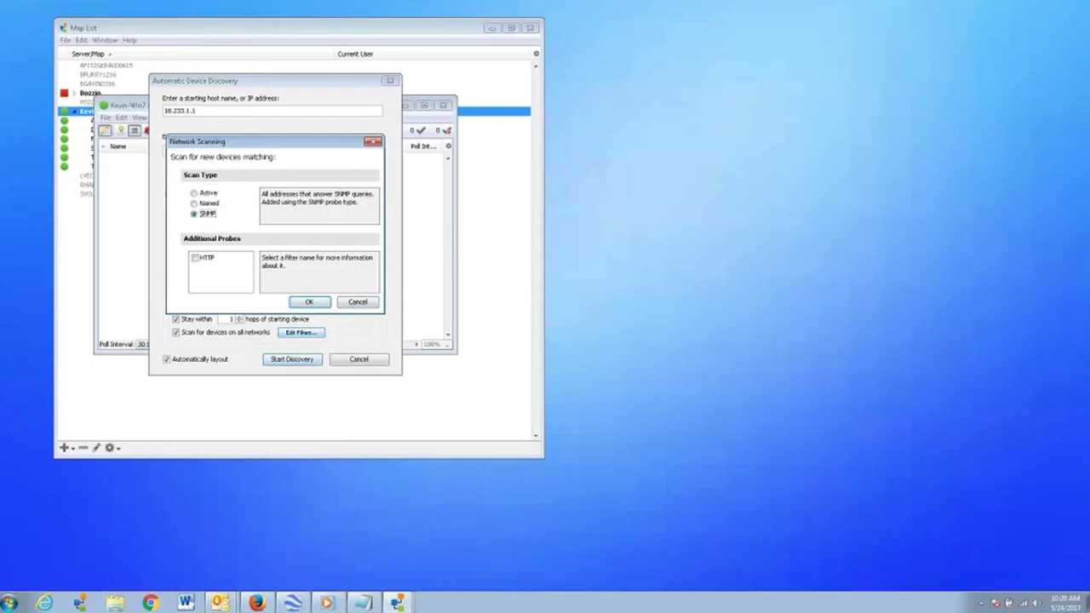
click(309, 302)
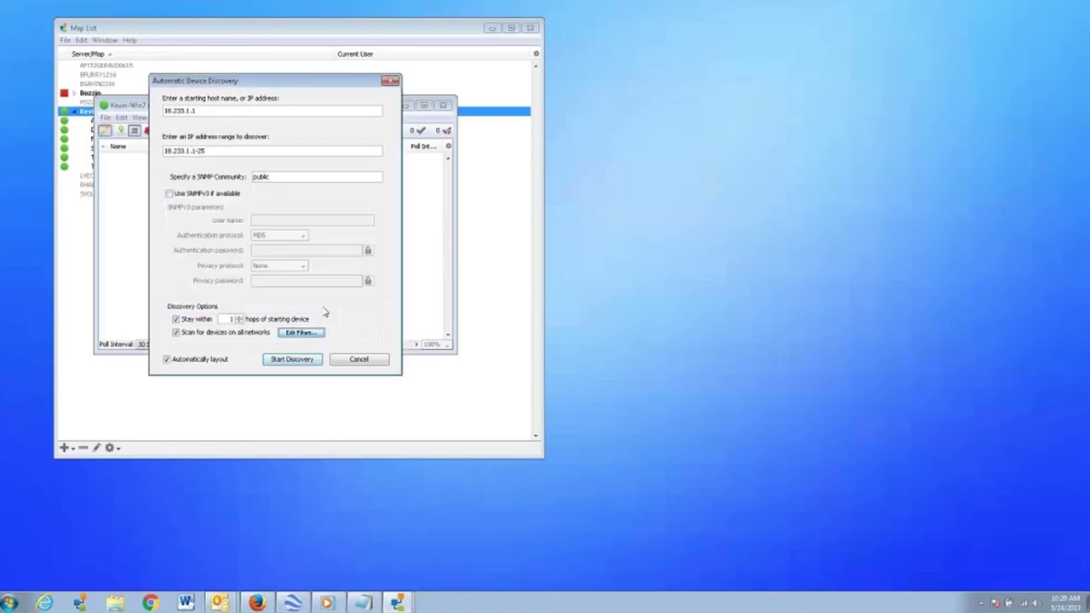
click(300, 359)
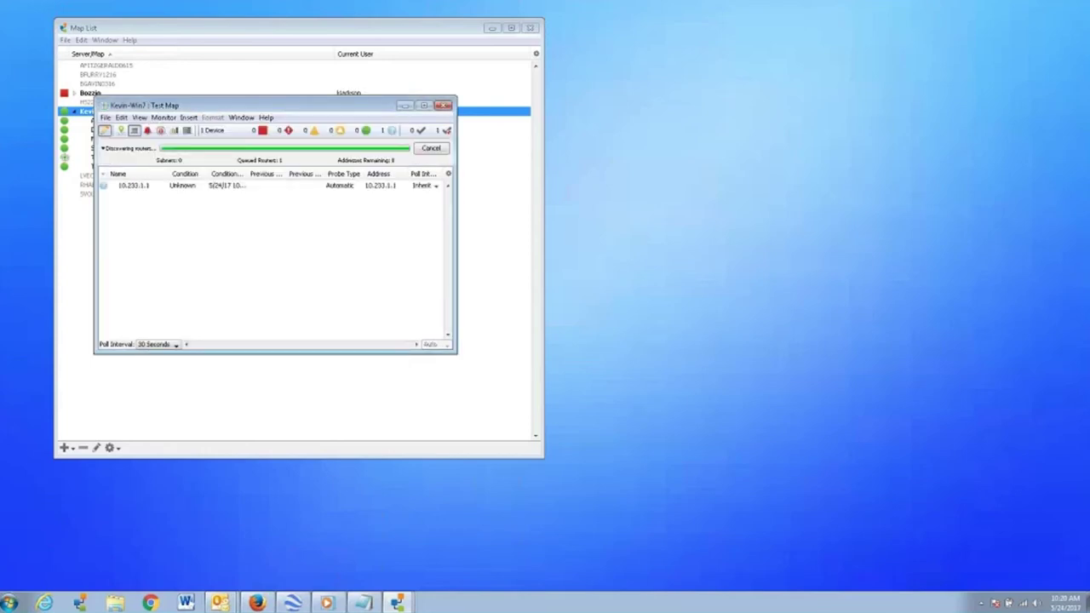
Enlarge the Test Map window and switch it from the device list to the graphical map view
drag(442, 309, 739, 468)
click(109, 85)
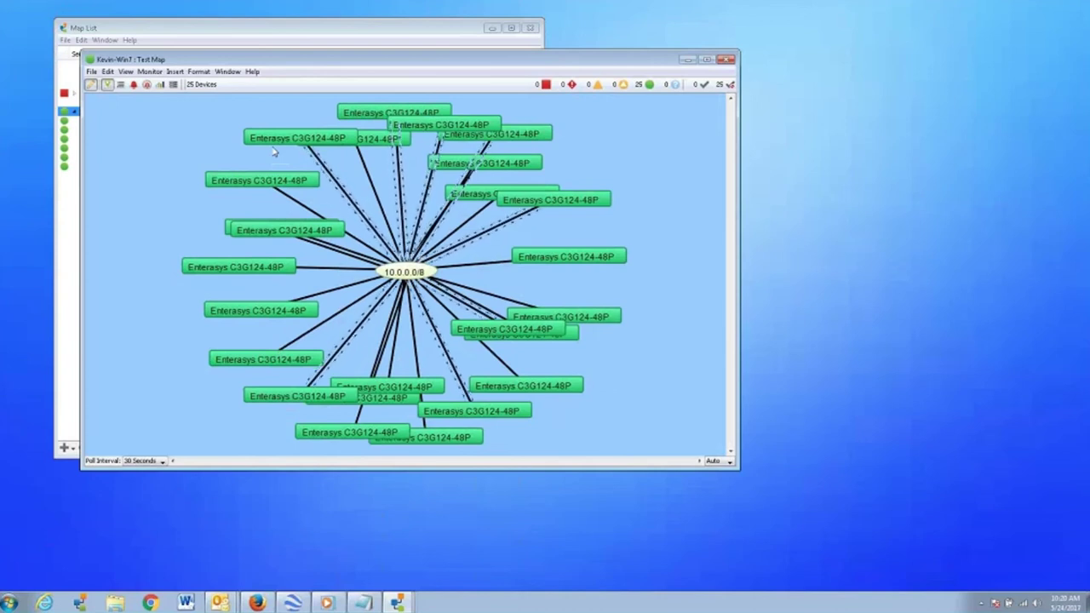
Select all discovered devices and networks on the map and delete them
click(108, 72)
mouse_move(162, 181)
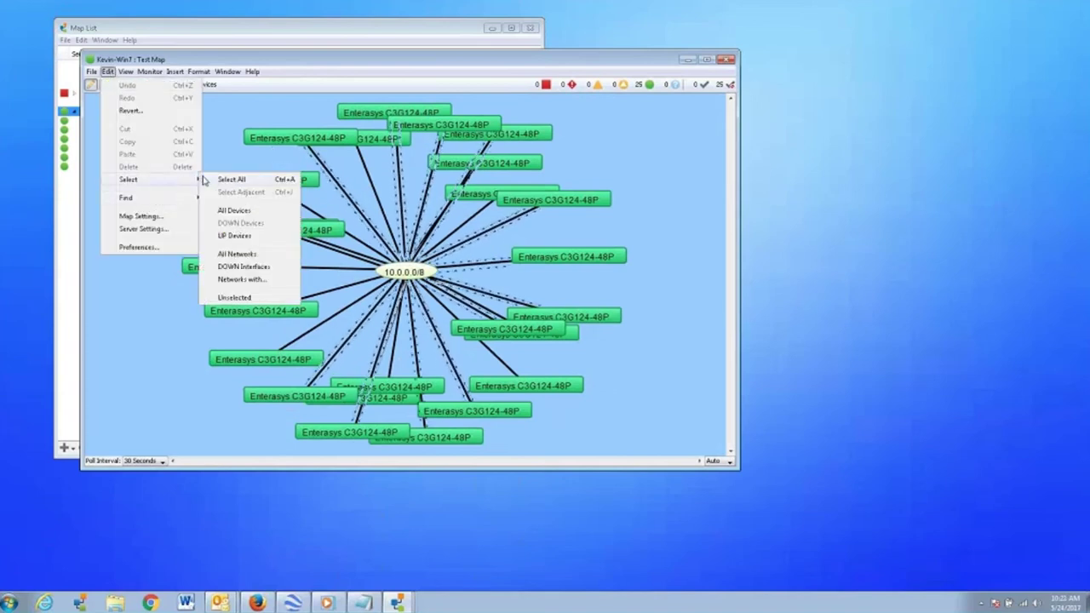
click(223, 180)
key(Delete)
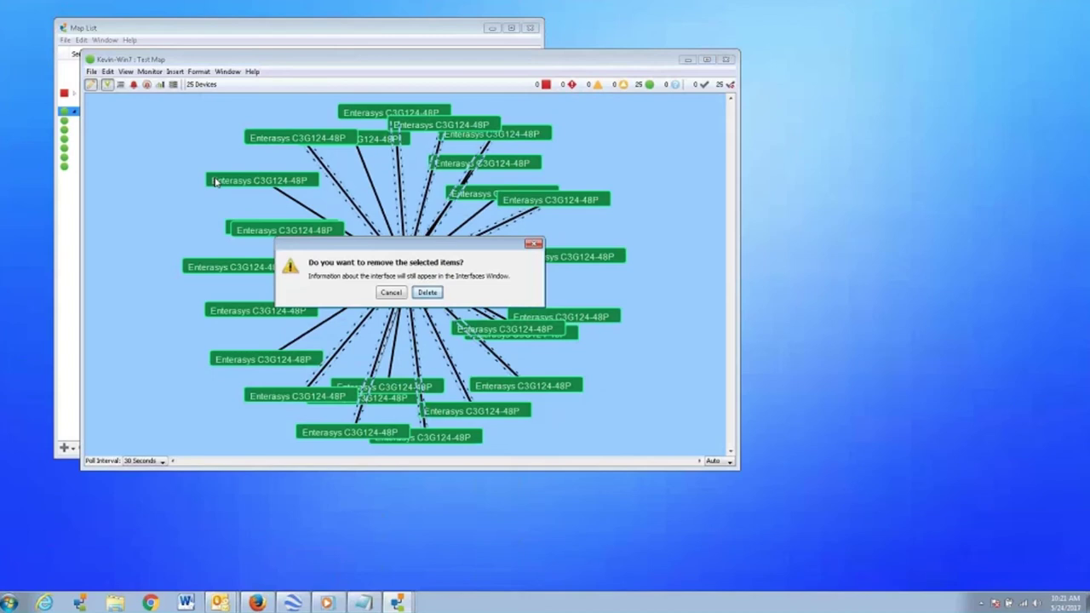
key(Return)
Add a device manually by its address 10.233.1.1, keeping the Automatic probe type
click(175, 72)
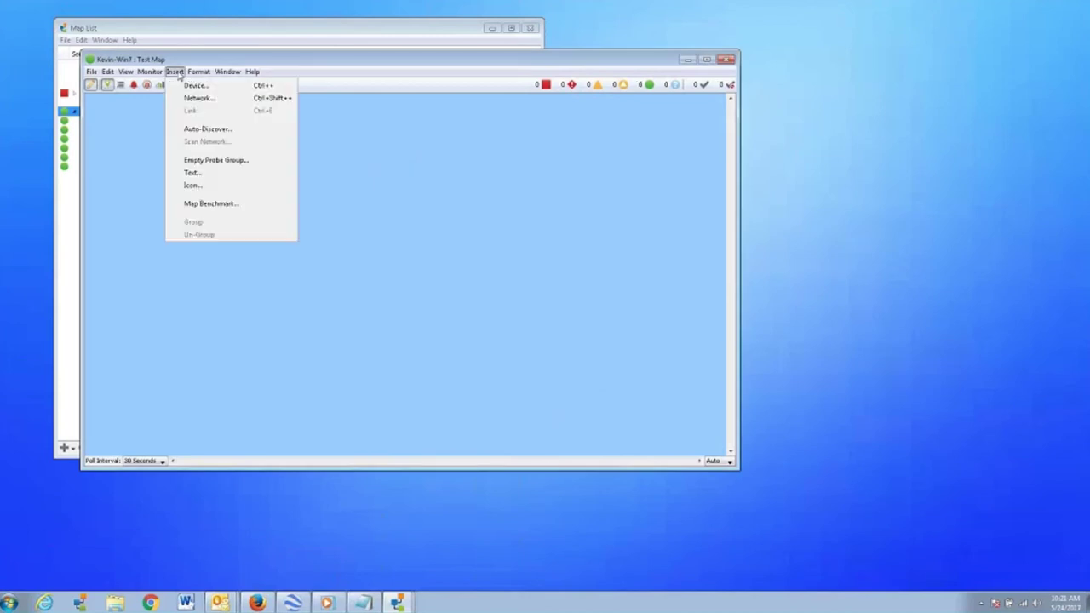
click(195, 86)
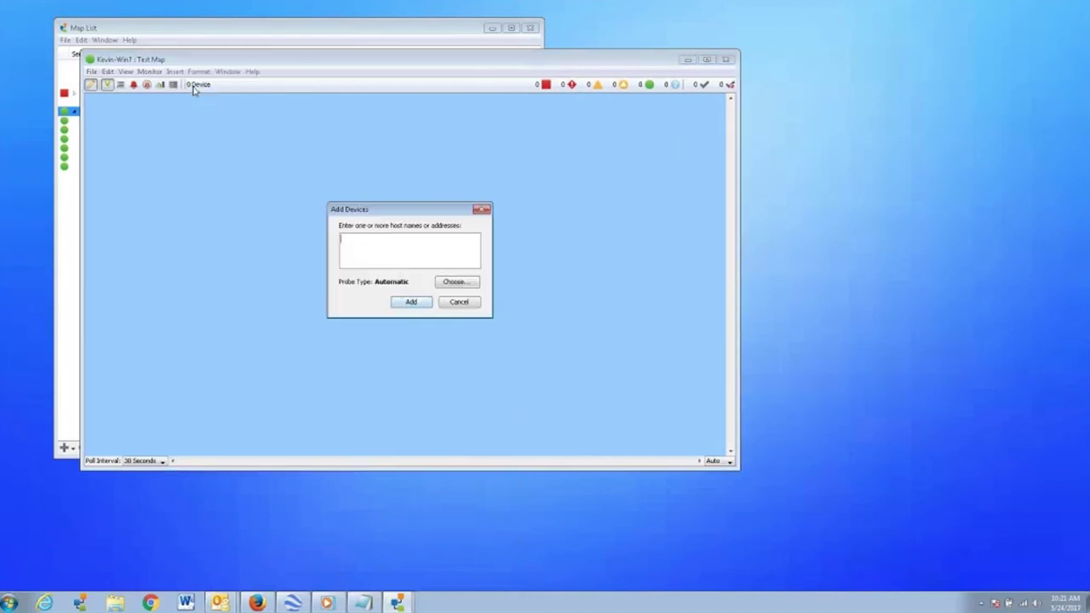
text(10.233.1.1)
click(423, 305)
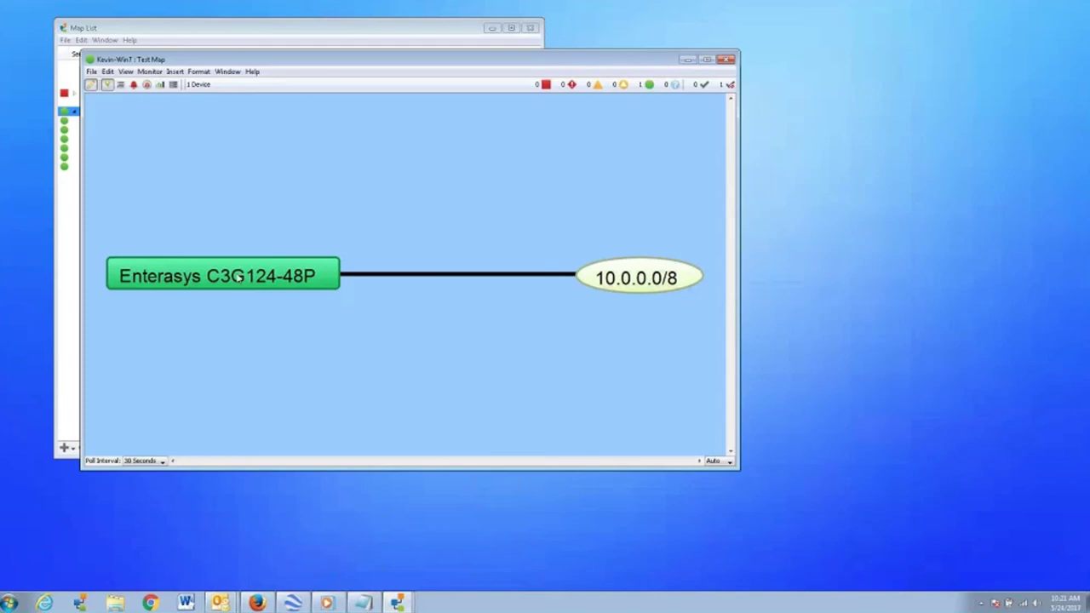
Delete the 10.0.0.0/8 network and the manually added device from the map
drag(151, 182, 729, 390)
key(Delete)
click(426, 294)
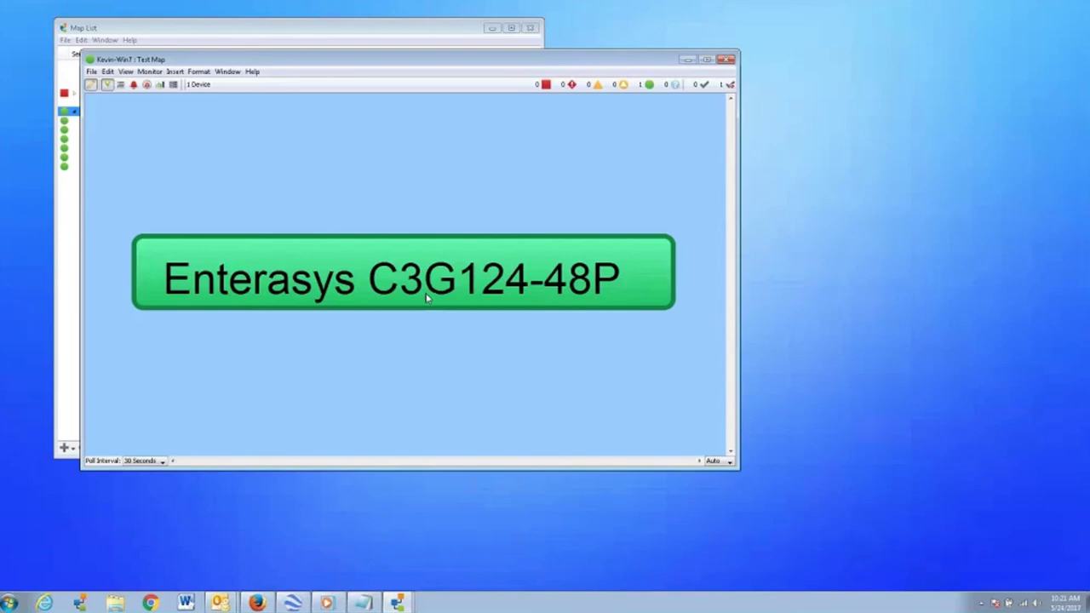
click(426, 298)
key(Delete)
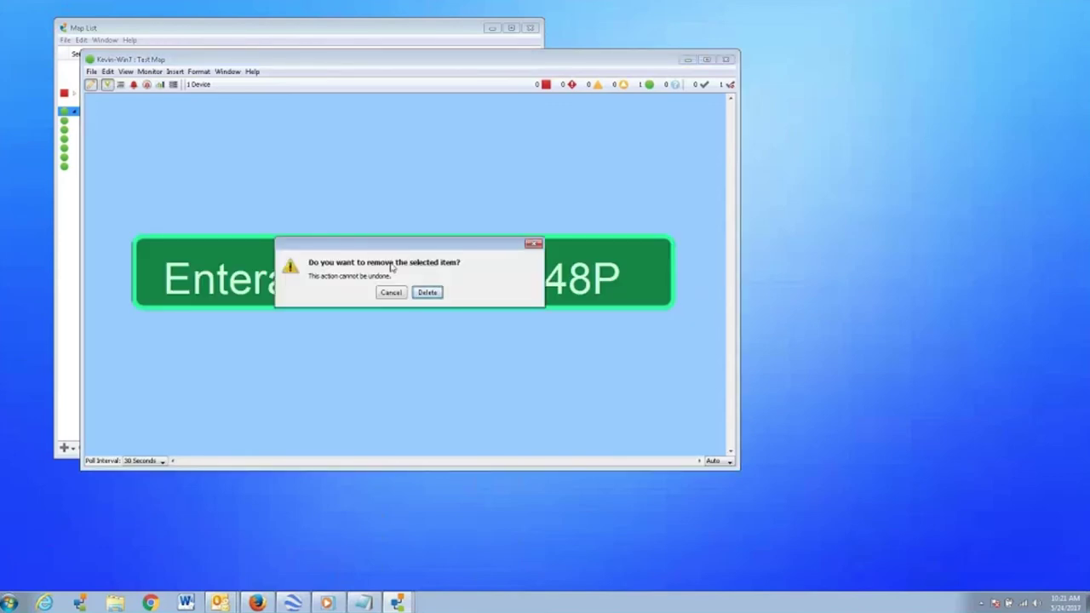
click(427, 292)
Add the network 10.233.1.0/24 to the empty map and reposition its oval
click(199, 72)
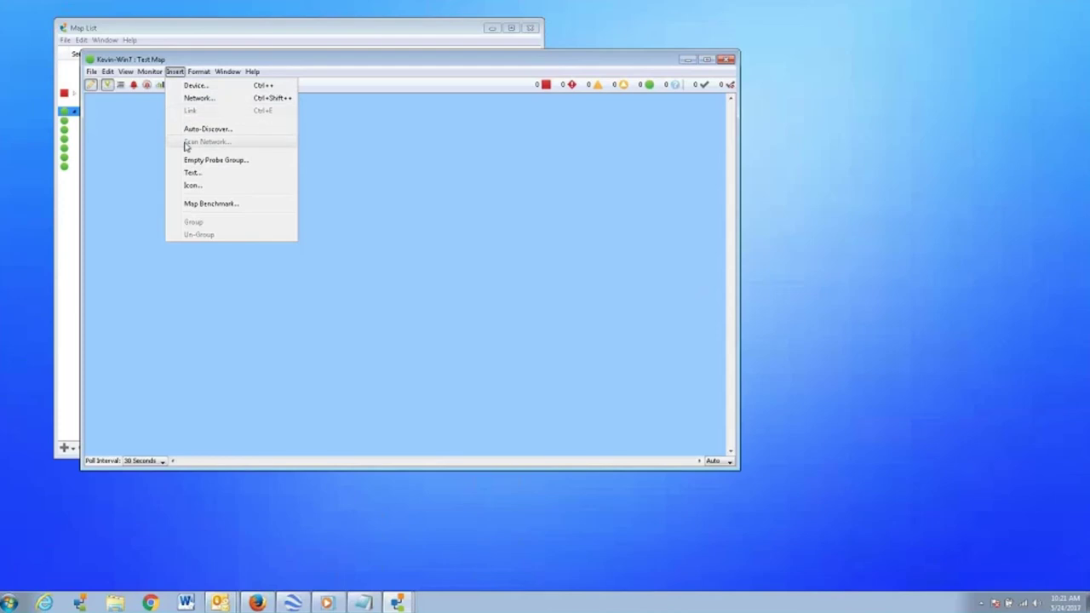
click(191, 98)
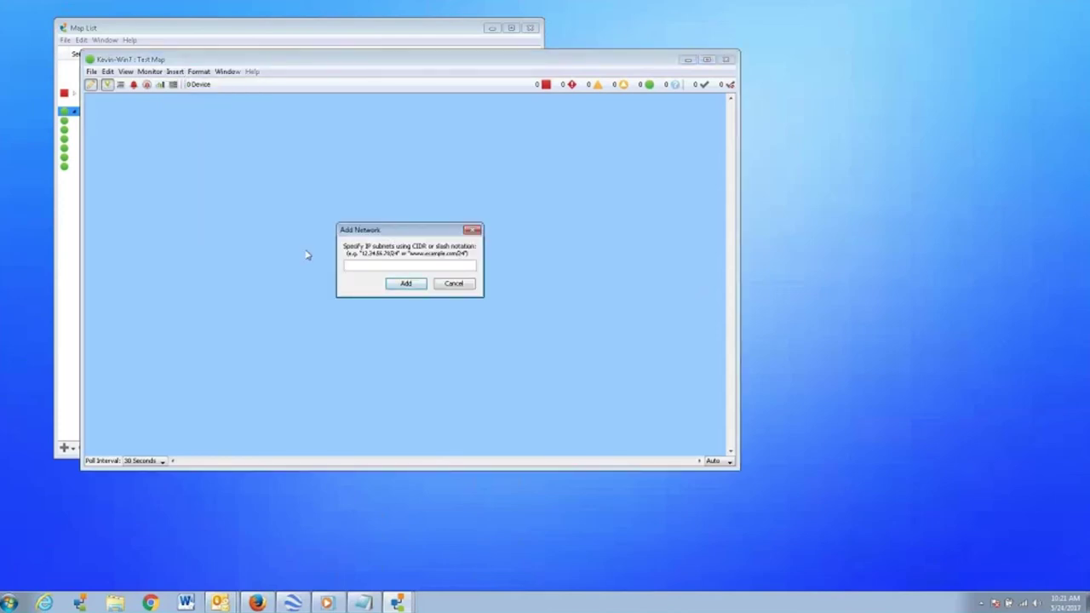
text(10.233.1)
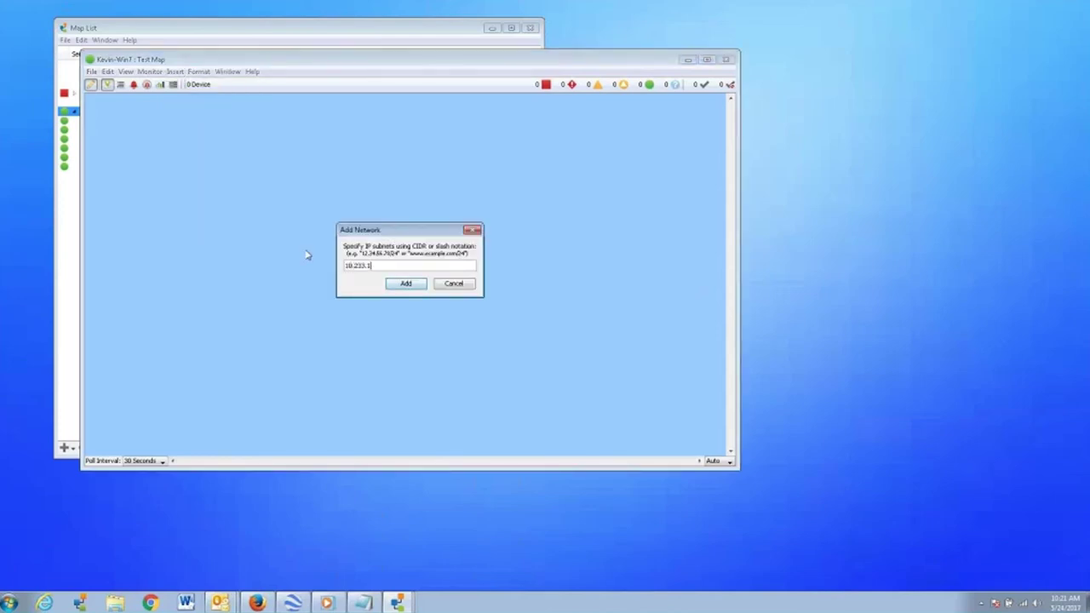
text(.0/24)
click(403, 288)
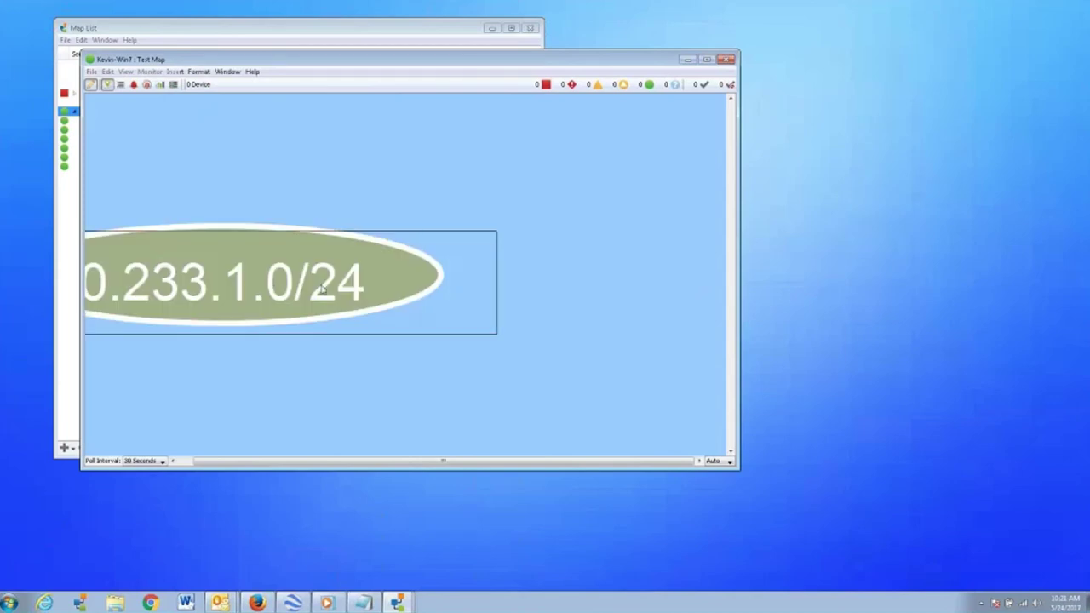
drag(443, 291, 456, 284)
Scan the 10.233.1.0/24 network for new devices using the SNMP scan type
right_click(397, 277)
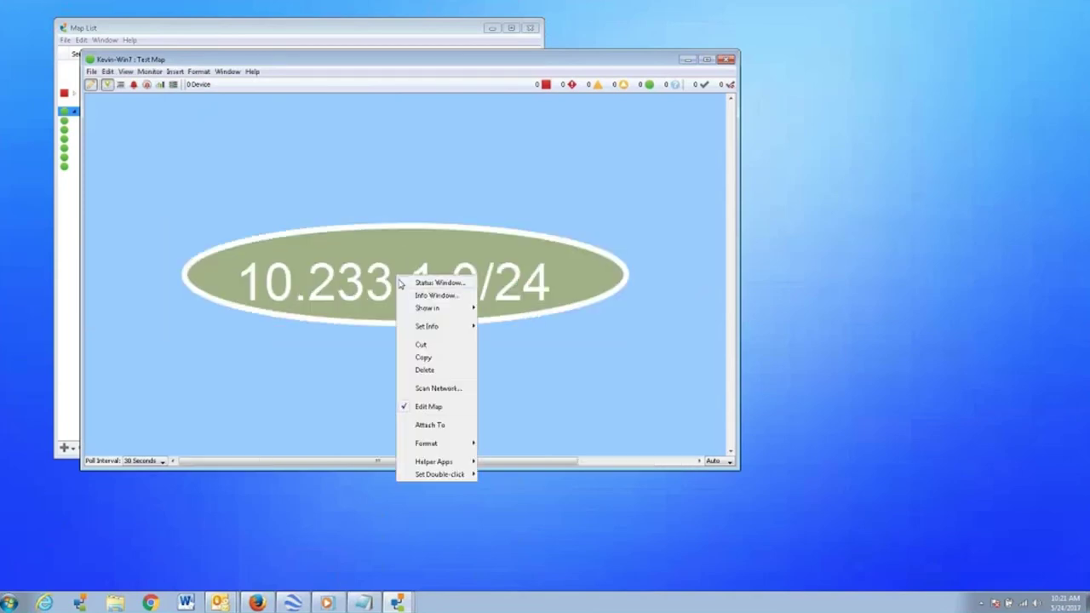
click(433, 389)
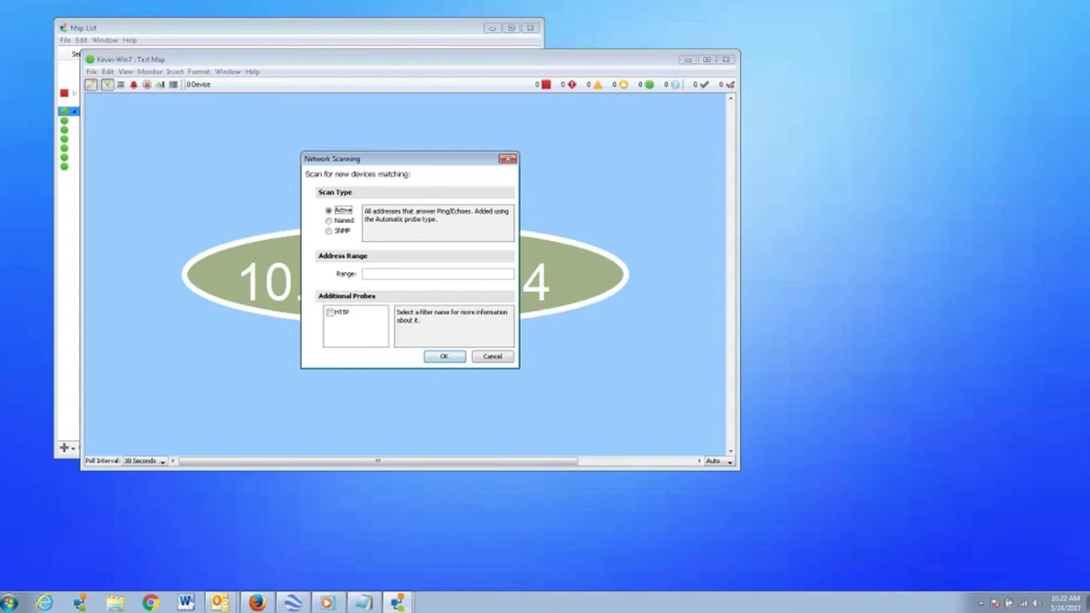
click(330, 232)
click(443, 357)
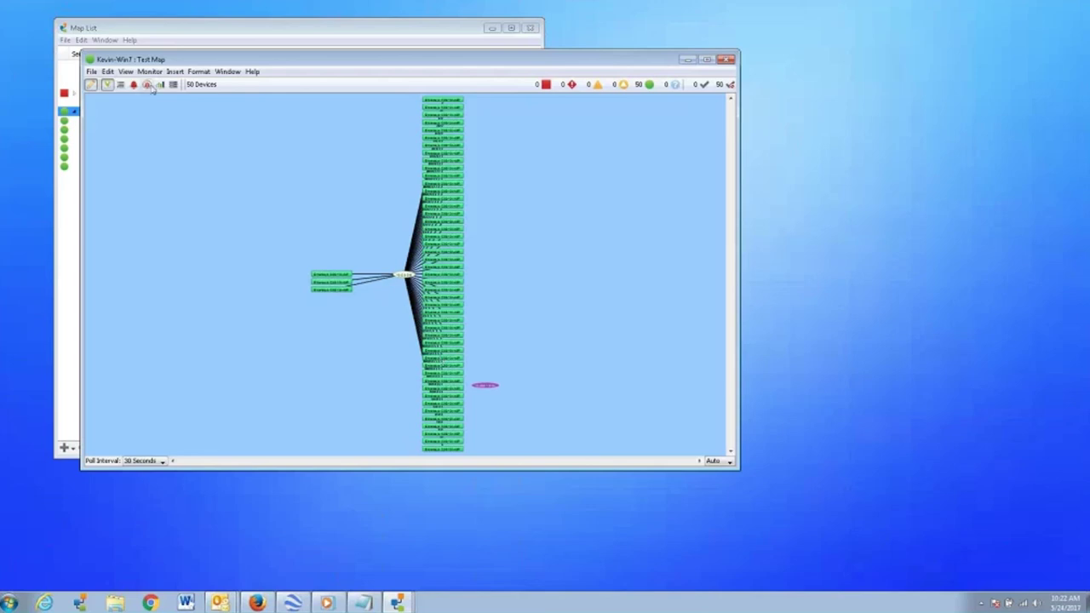
Select everything on Test Map and delete it to leave the map empty
click(175, 71)
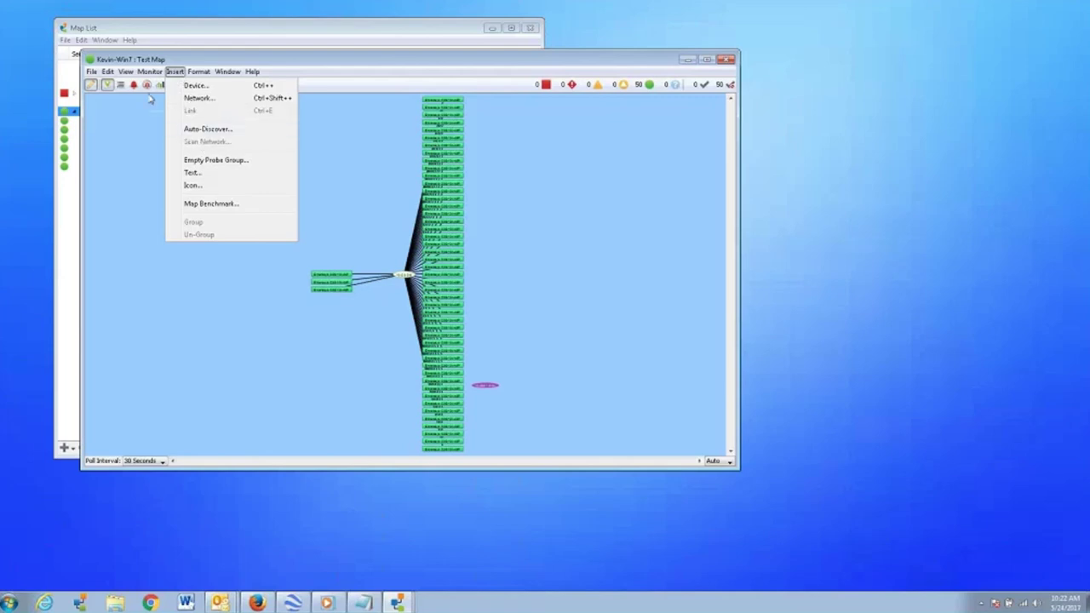
mouse_move(108, 72)
mouse_move(153, 184)
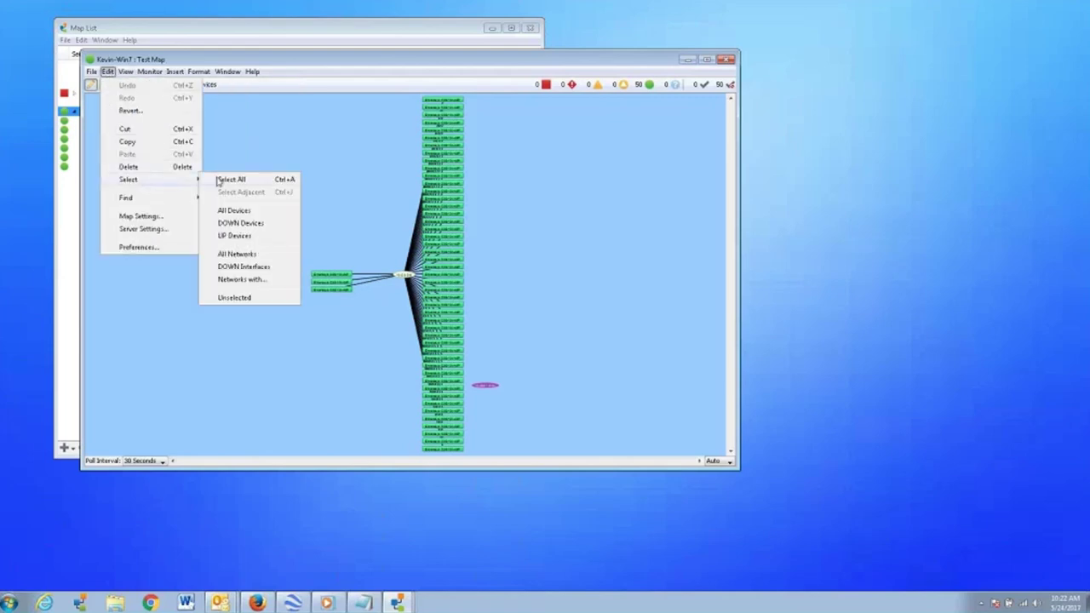
click(231, 179)
key(Delete)
key(Return)
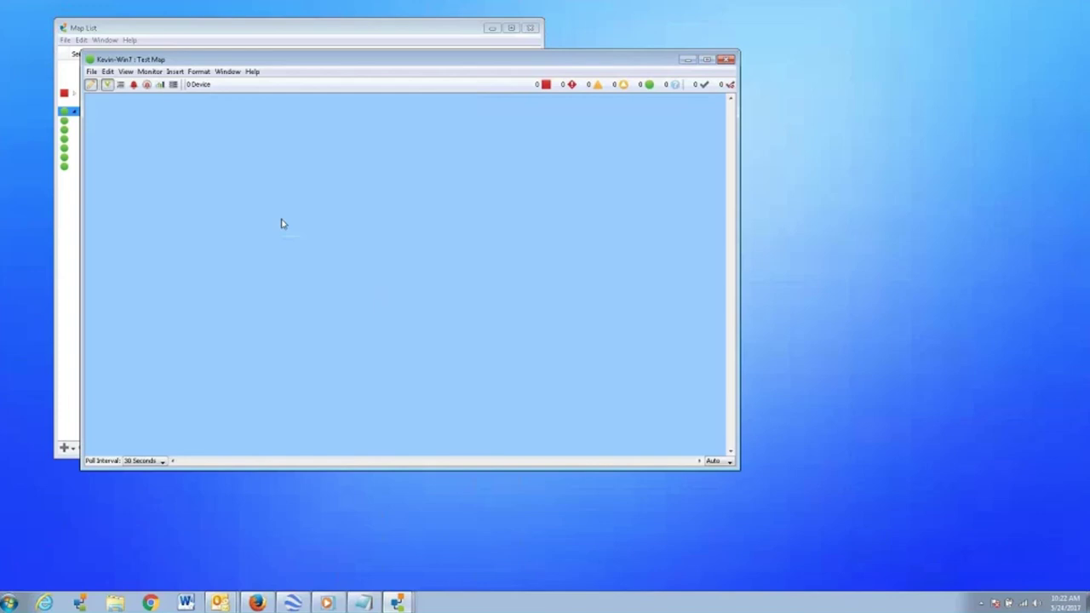
Review the device import file add_devs_file.tab in Notepad, and close both the file and the Test Map window
click(366, 602)
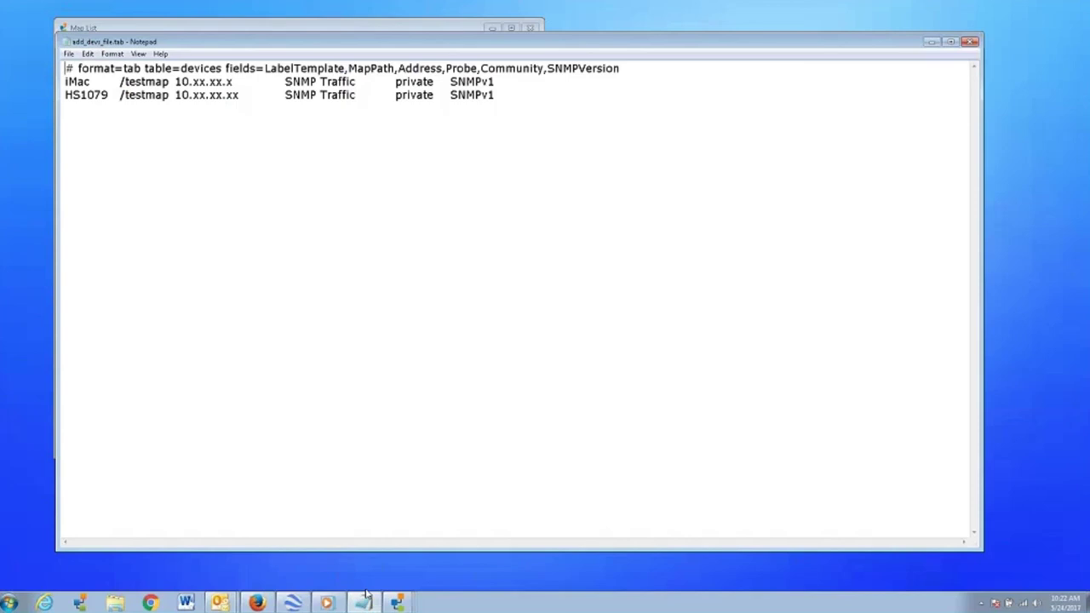
click(969, 42)
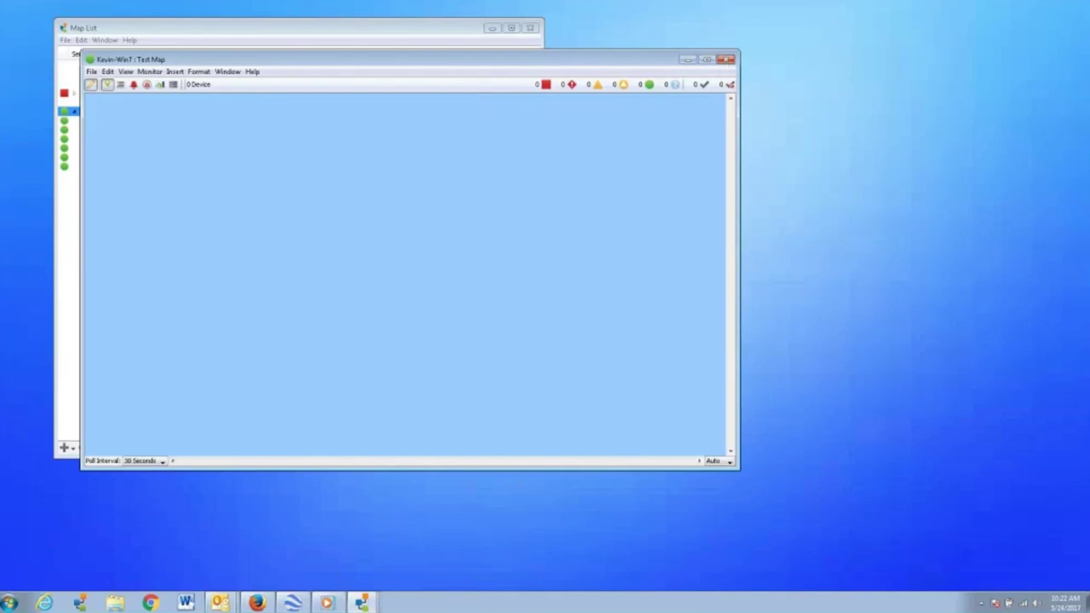
click(725, 59)
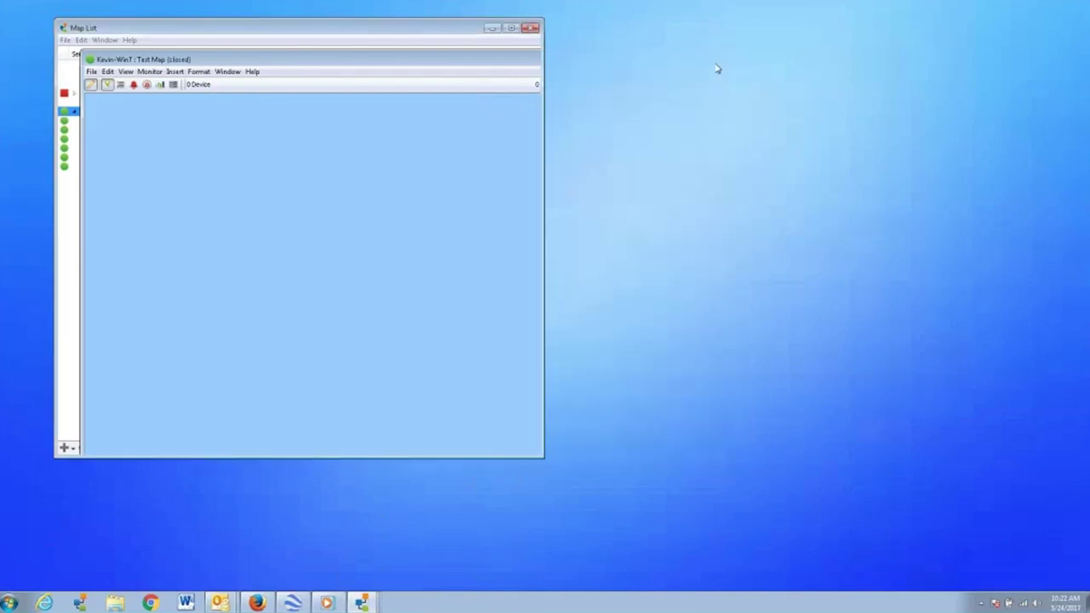
Import the data file add_devs_file.tab from the Notepad folder into the map server
click(65, 40)
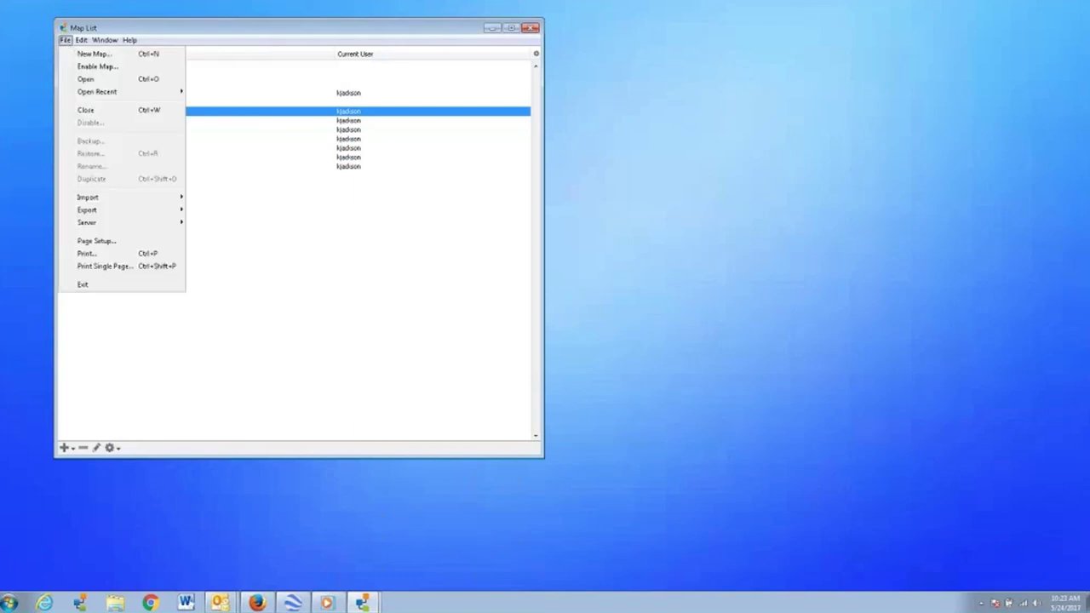
mouse_move(99, 200)
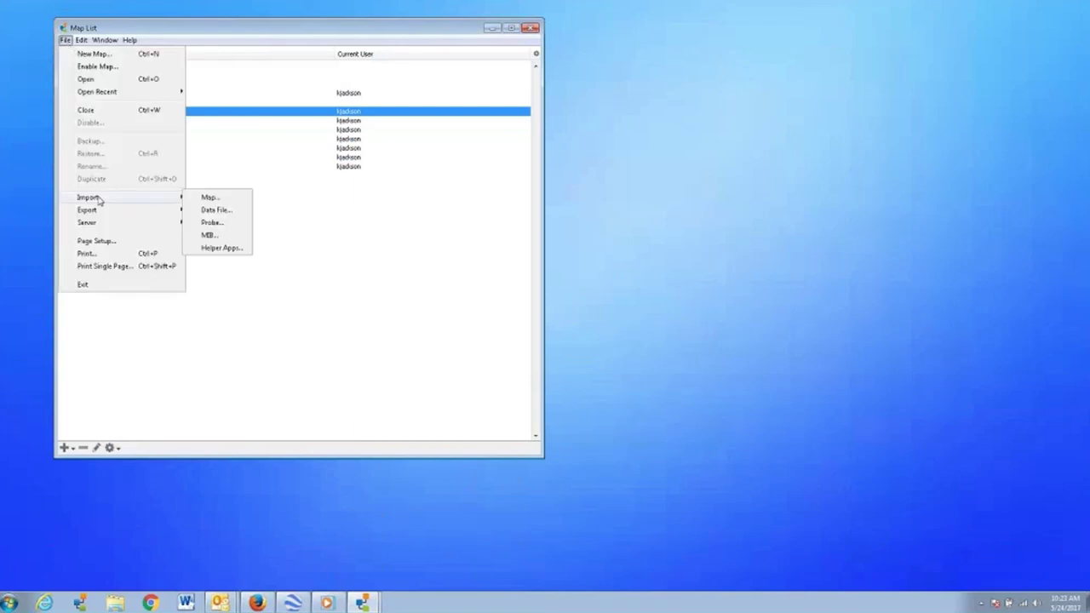
click(208, 212)
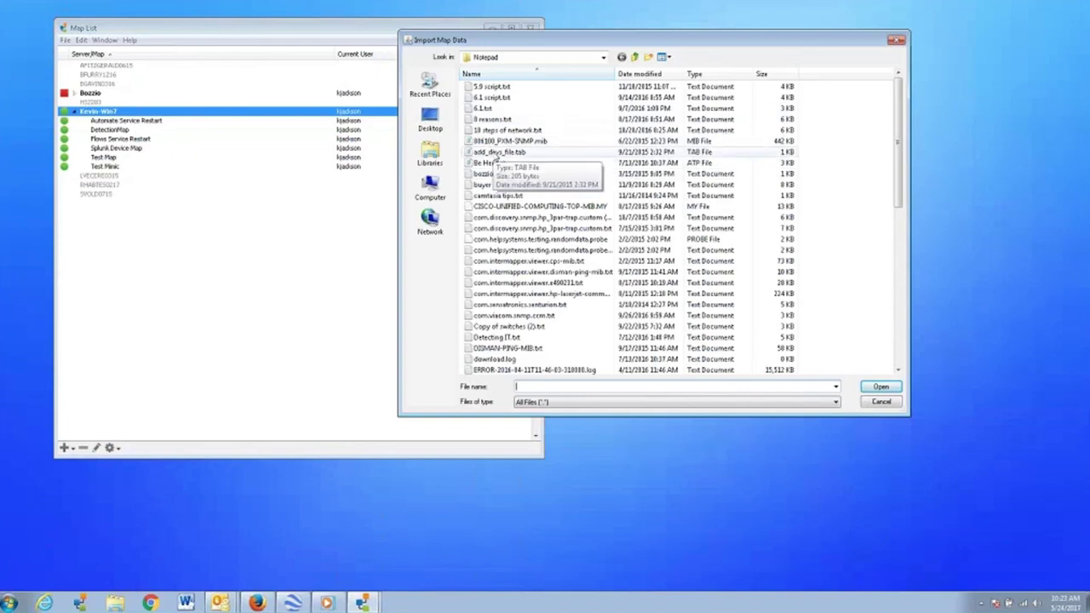
click(493, 153)
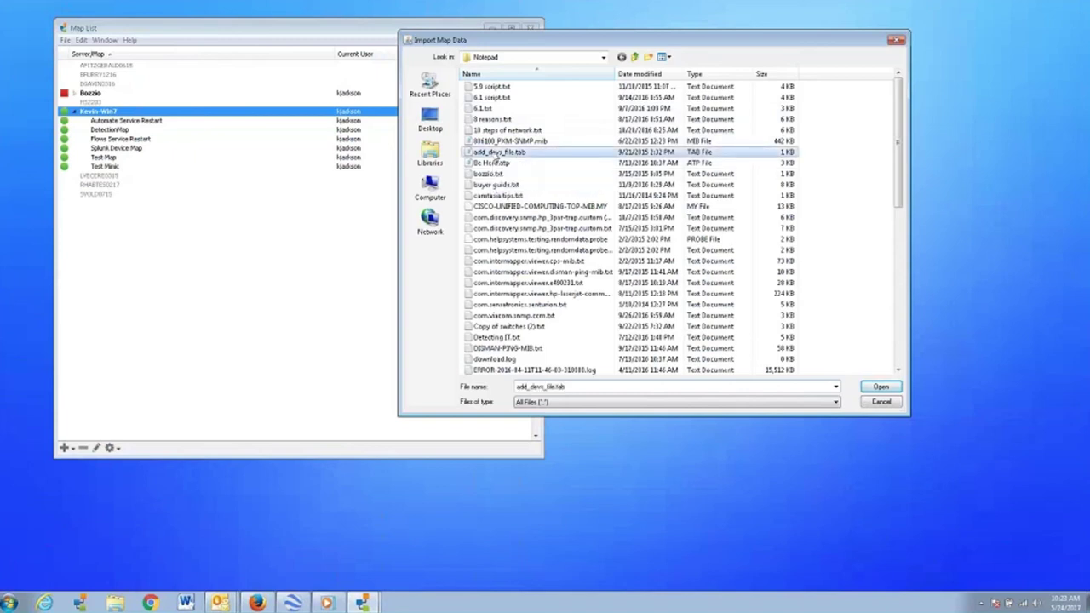
click(882, 387)
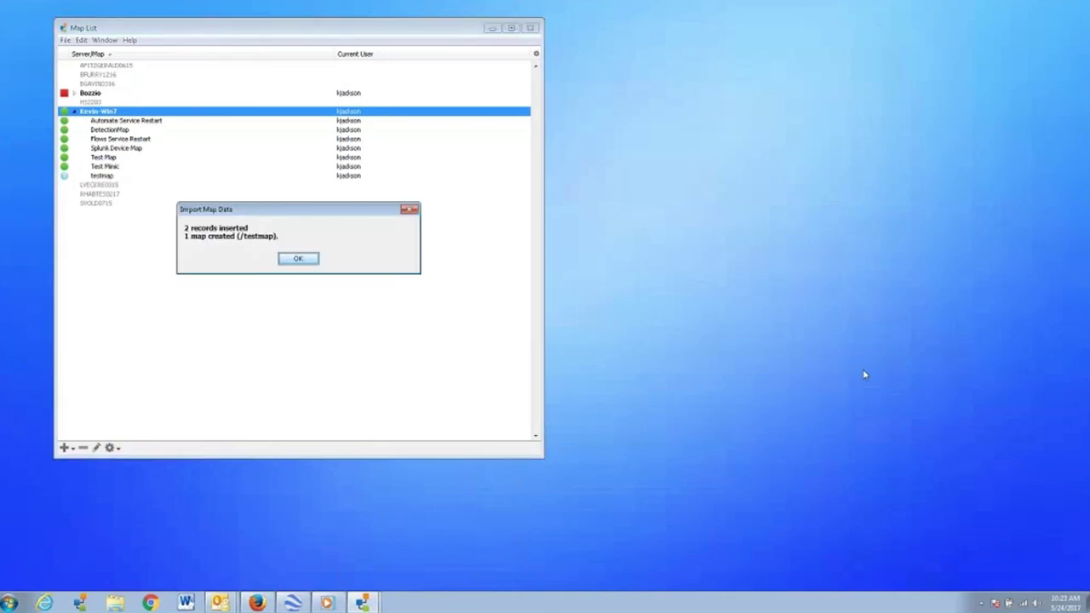
click(298, 260)
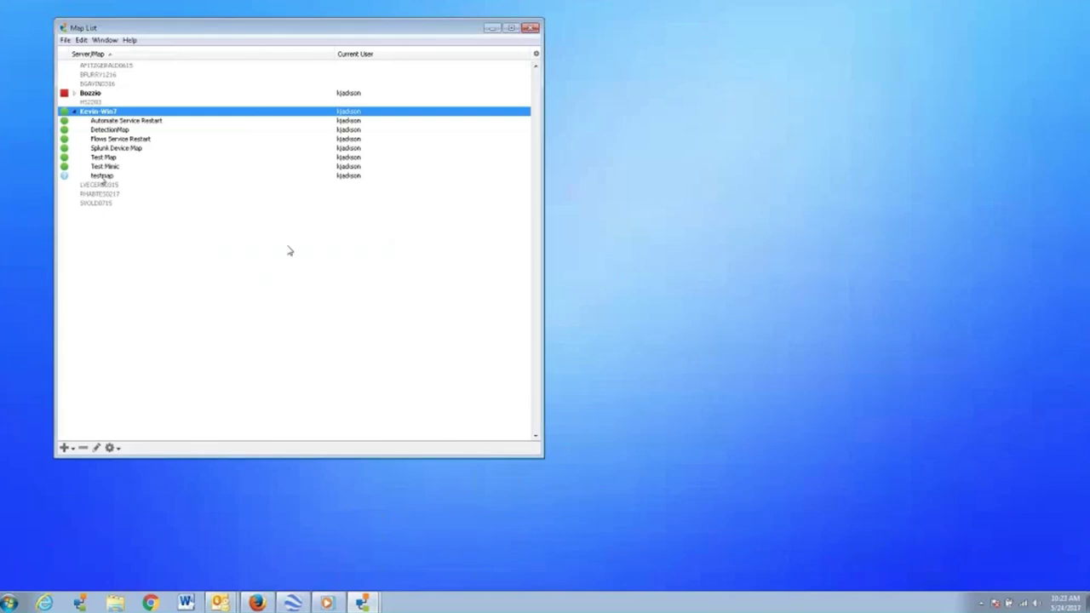
Open the imported testmap map, and move and enlarge its window
double_click(103, 176)
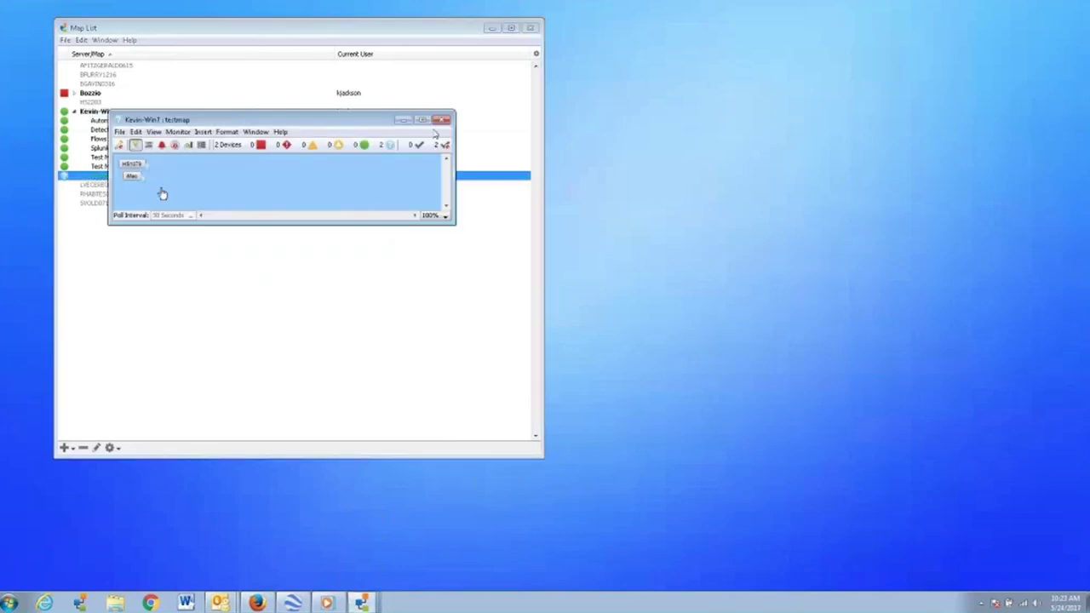
drag(370, 122, 364, 95)
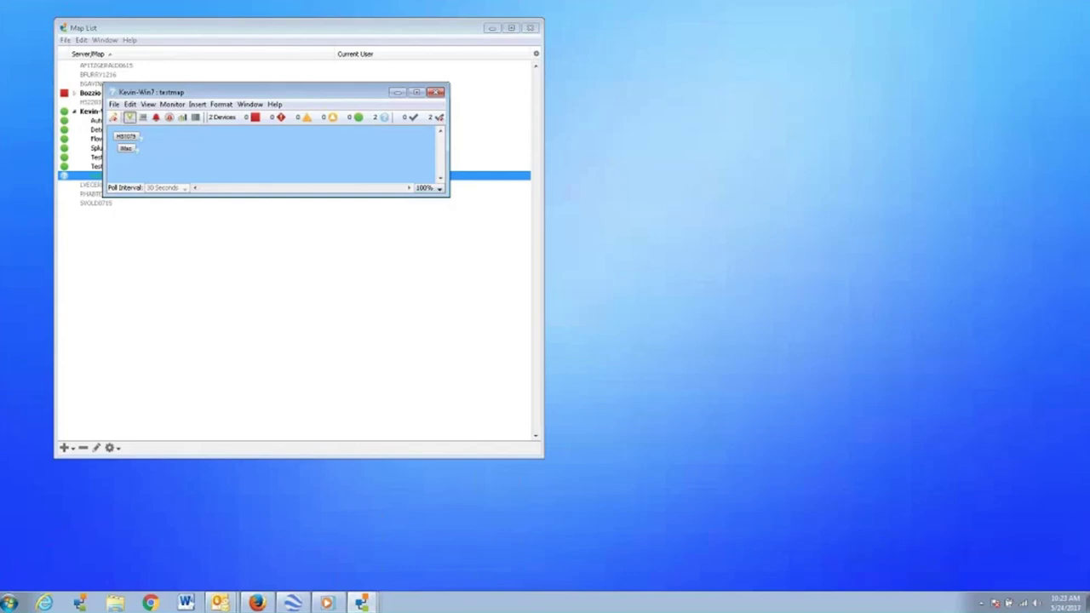
drag(442, 198, 637, 405)
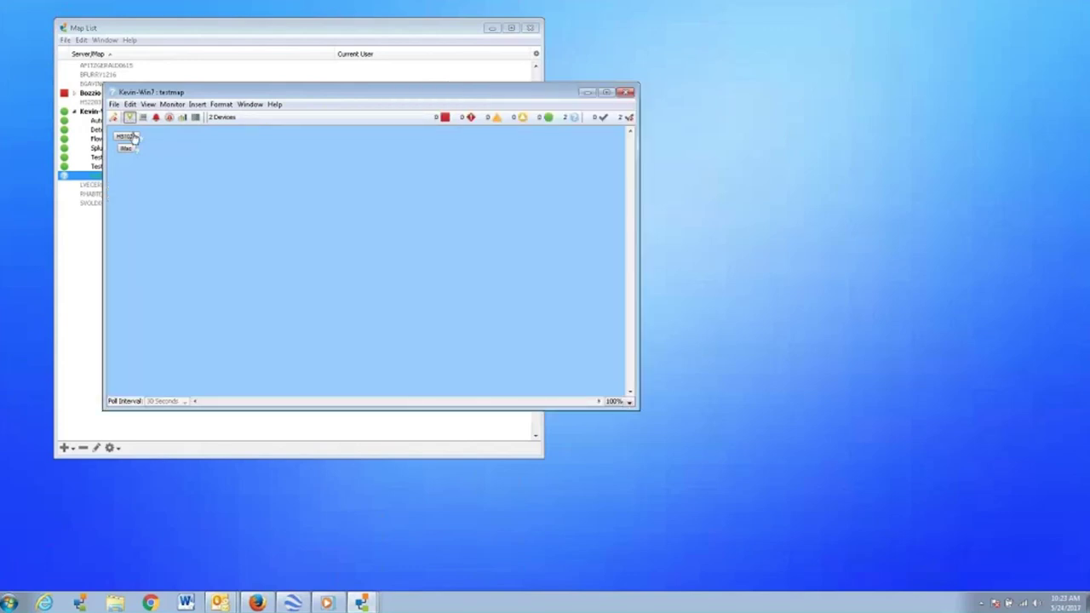